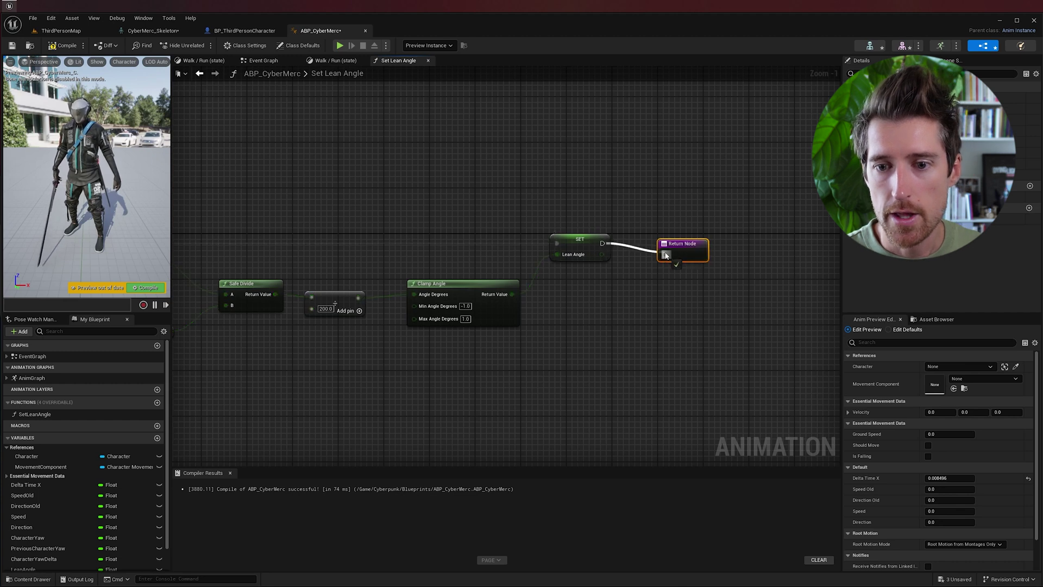
In the Event Graph, move the Speed and Direction node chains up beside each other.
{"action": "scroll", "coordinate": [611, 265], "scroll_direction": "down", "scroll_amount": 3}
{"action": "right_click_drag", "start_coordinate": [391, 212], "coordinate": [566, 175]}
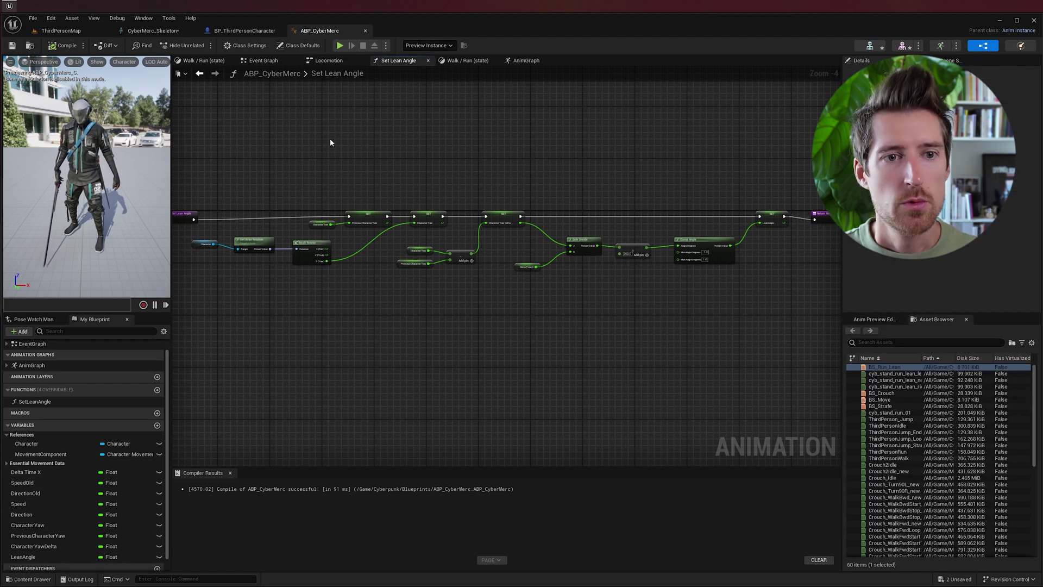
{"action": "left_click", "coordinate": [261, 60]}
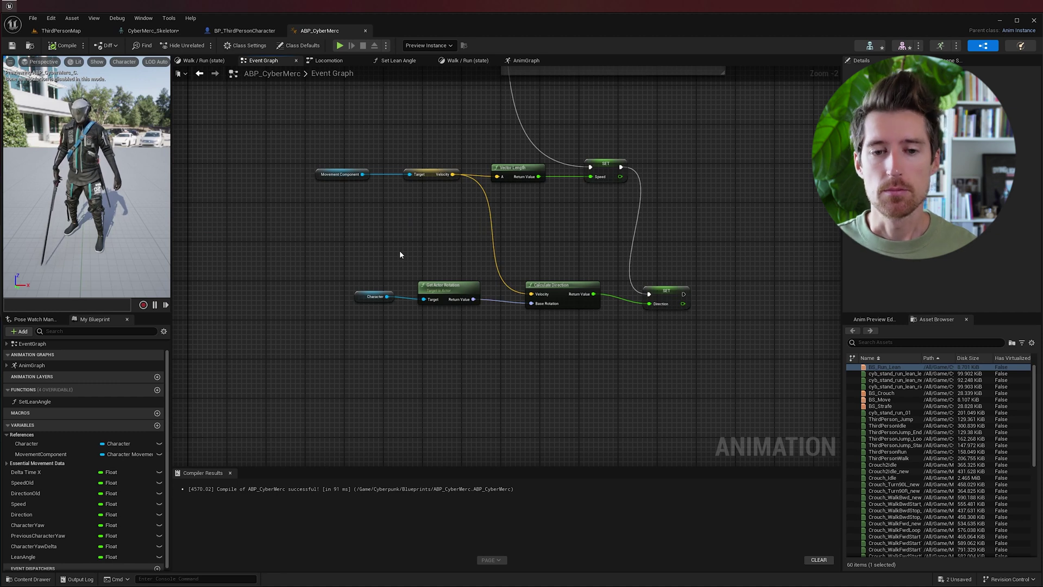
{"action": "right_click_drag", "start_coordinate": [687, 206], "coordinate": [674, 293]}
{"action": "right_click_drag", "start_coordinate": [617, 248], "coordinate": [626, 272]}
{"action": "mouse_move", "coordinate": [280, 268]}
{"action": "left_mouse_down"}
{"action": "mouse_move", "coordinate": [633, 310]}
{"action": "mouse_move", "coordinate": [625, 256]}
{"action": "left_mouse_up"}
{"action": "left_click_drag", "start_coordinate": [307, 376], "coordinate": [696, 448]}
{"action": "left_click_drag", "start_coordinate": [576, 429], "coordinate": [625, 331]}
{"action": "left_click", "coordinate": [724, 245]}
{"action": "right_click_drag", "start_coordinate": [724, 245], "coordinate": [678, 341]}
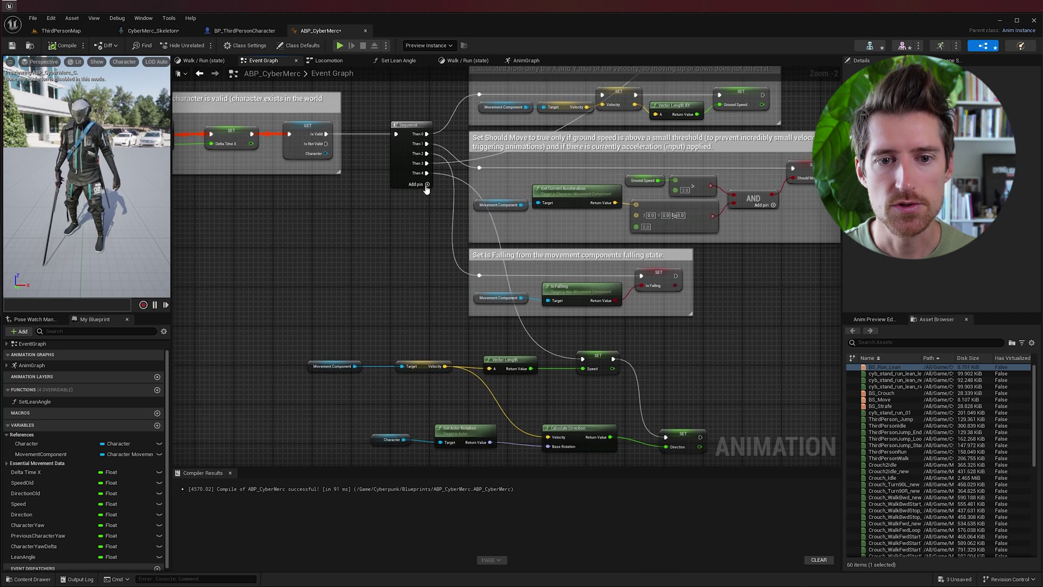
{"action": "scroll", "coordinate": [415, 258], "scroll_direction": "down", "scroll_amount": 1}
{"action": "right_click_drag", "start_coordinate": [415, 258], "coordinate": [413, 202]}
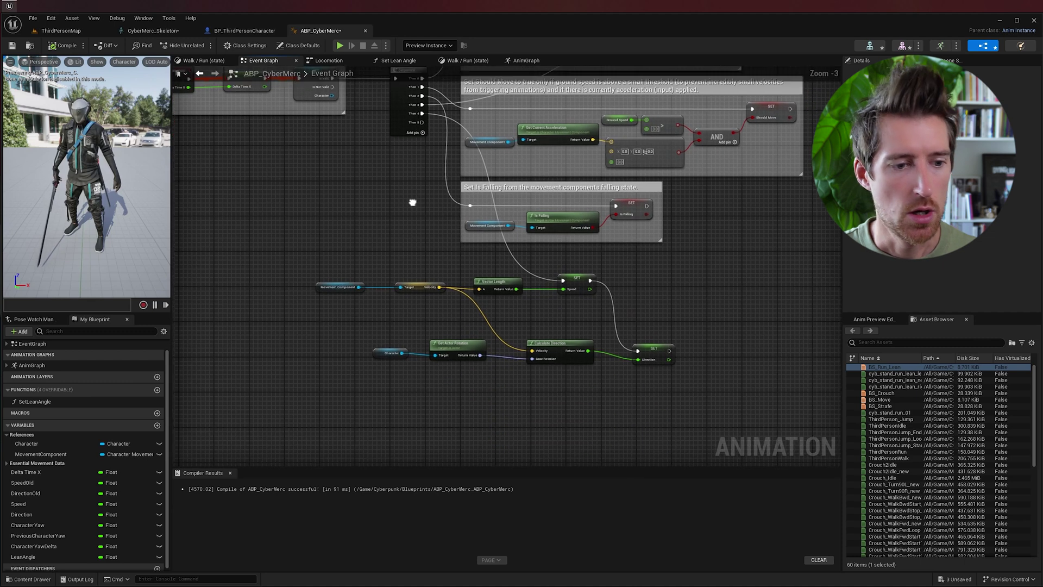
Call Set Lean Angle from the Sequence's Then 5 output, then open its function graph.
{"action": "left_click_drag", "start_coordinate": [65, 402], "coordinate": [542, 419]}
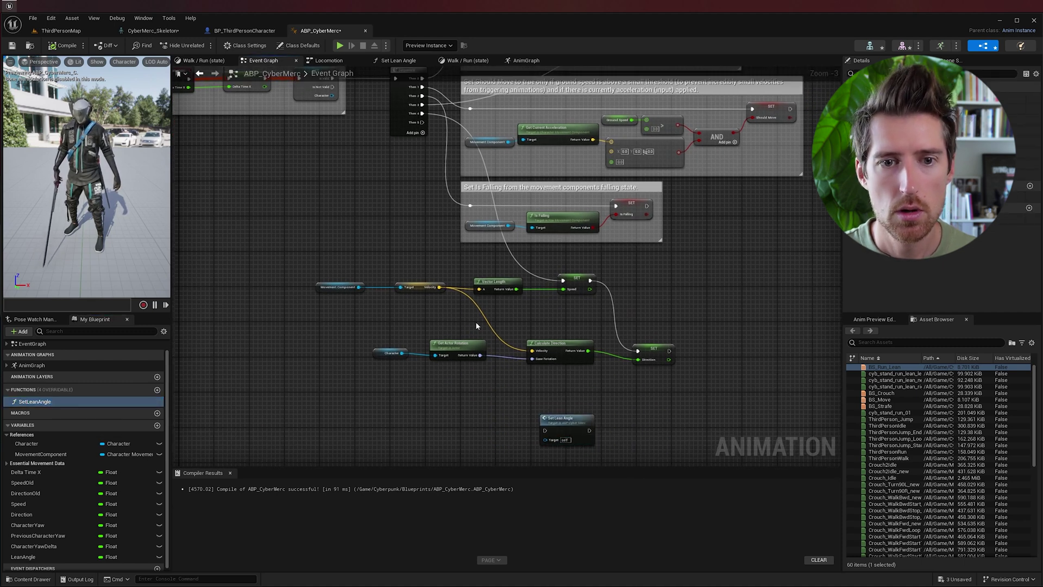
{"action": "left_click_drag", "start_coordinate": [422, 122], "coordinate": [500, 435]}
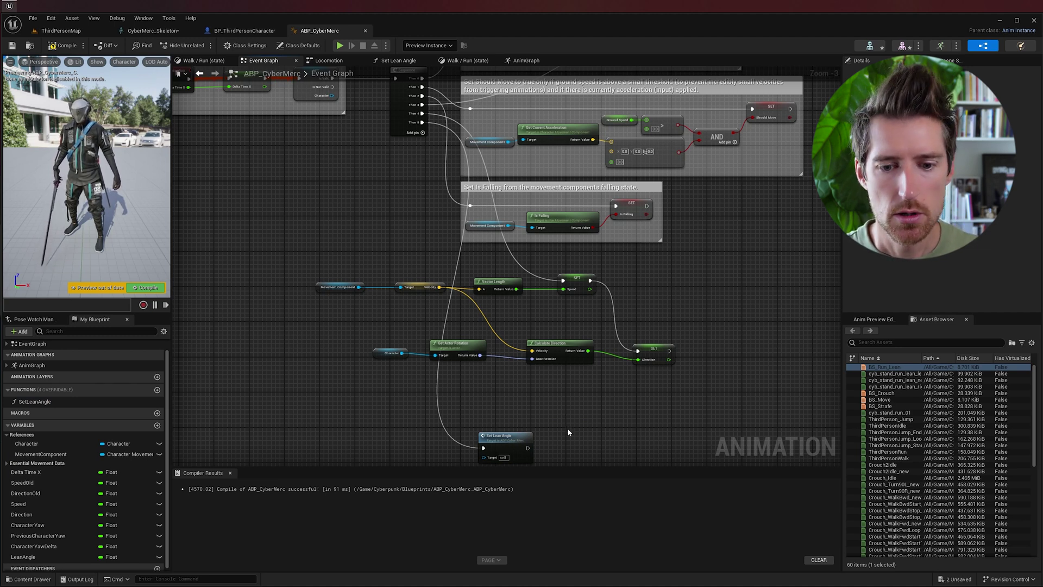
{"action": "double_click", "coordinate": [508, 441]}
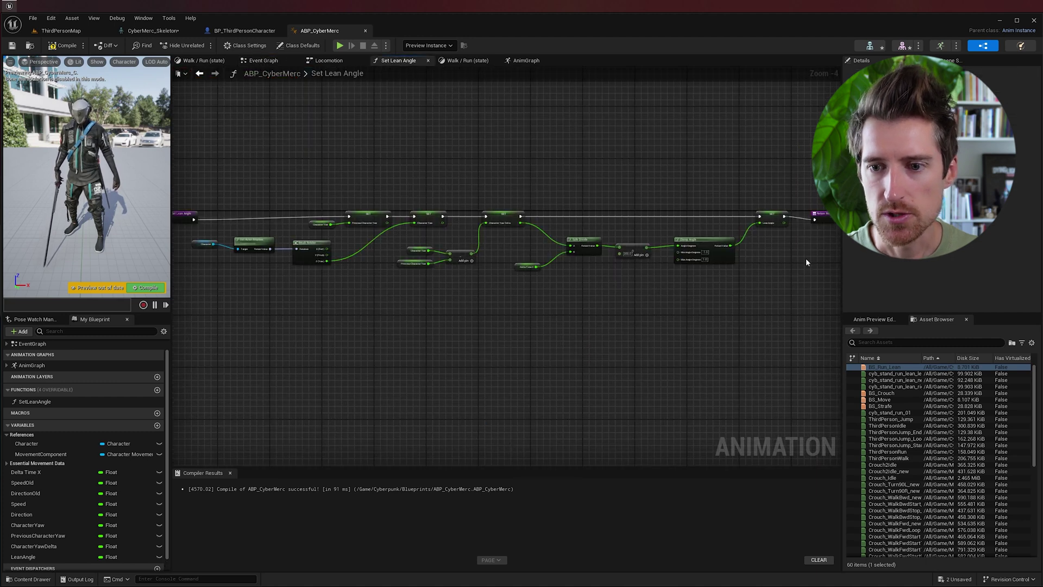
Add a Print String after the Lean Angle SET, printing Lean Angle, and compile.
{"action": "right_click_drag", "start_coordinate": [806, 262], "coordinate": [540, 261]}
{"action": "right_click", "coordinate": [485, 258]}
{"action": "scroll", "coordinate": [472, 271], "scroll_direction": "up", "scroll_amount": 3}
{"action": "scroll", "coordinate": [472, 274], "scroll_direction": "up", "scroll_amount": 1}
{"action": "right_click", "coordinate": [497, 270]}
{"action": "type", "text": "print"}
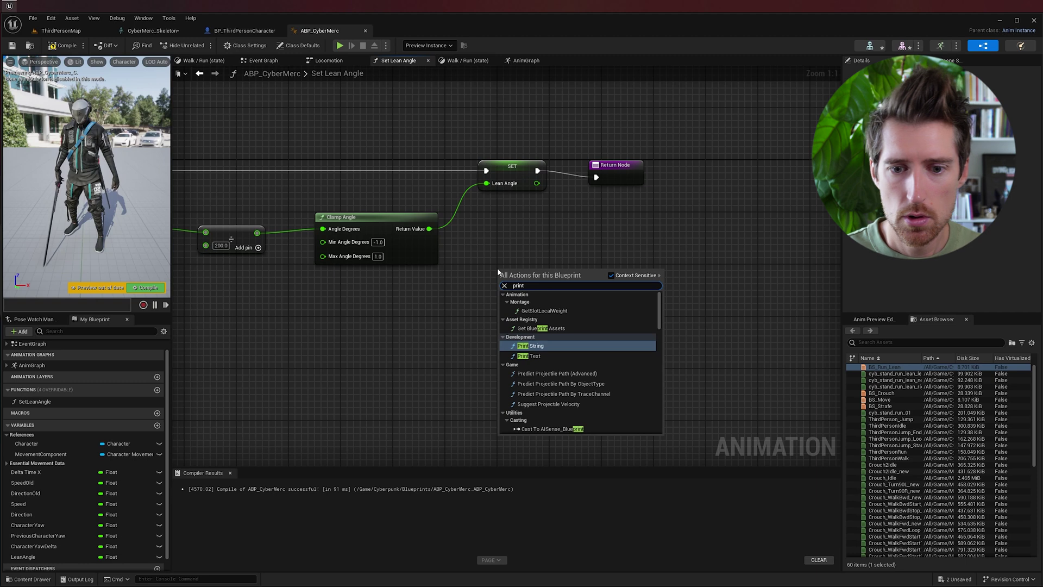
{"action": "left_click", "coordinate": [538, 346]}
{"action": "left_click_drag", "start_coordinate": [538, 183], "coordinate": [569, 278]}
{"action": "left_click_drag", "start_coordinate": [537, 170], "coordinate": [657, 164]}
{"action": "left_click", "coordinate": [584, 191]}
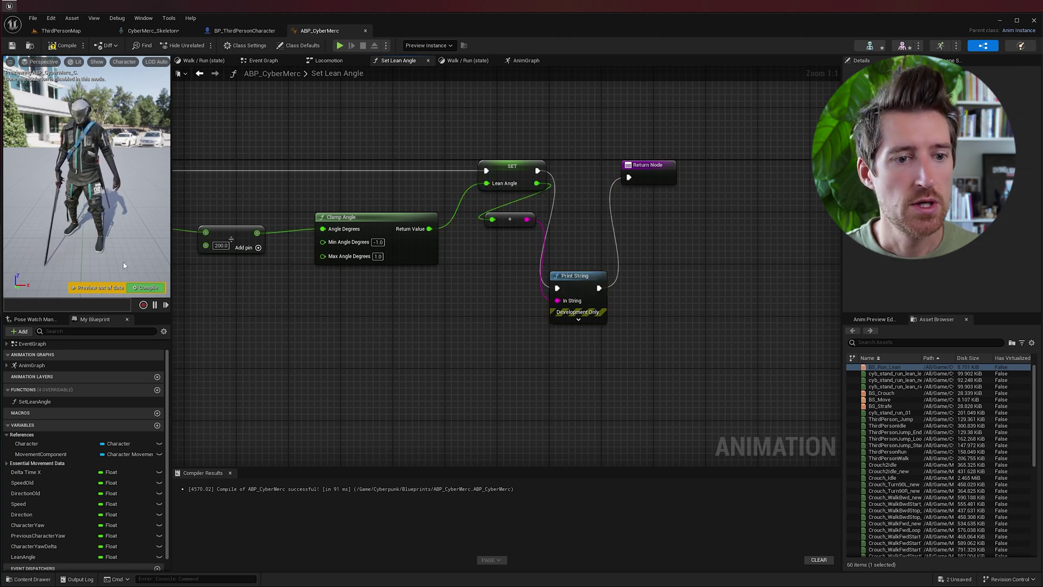
{"action": "left_click", "coordinate": [146, 287]}
Play the level and run the character forward to watch the printed lean values.
{"action": "left_click", "coordinate": [340, 46]}
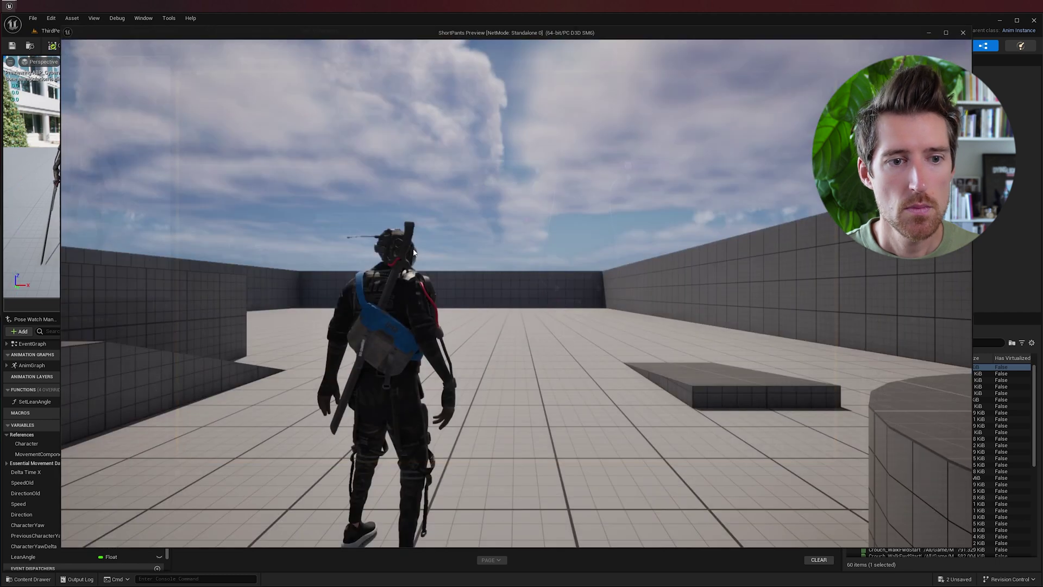
{"action": "key", "text": "w"}
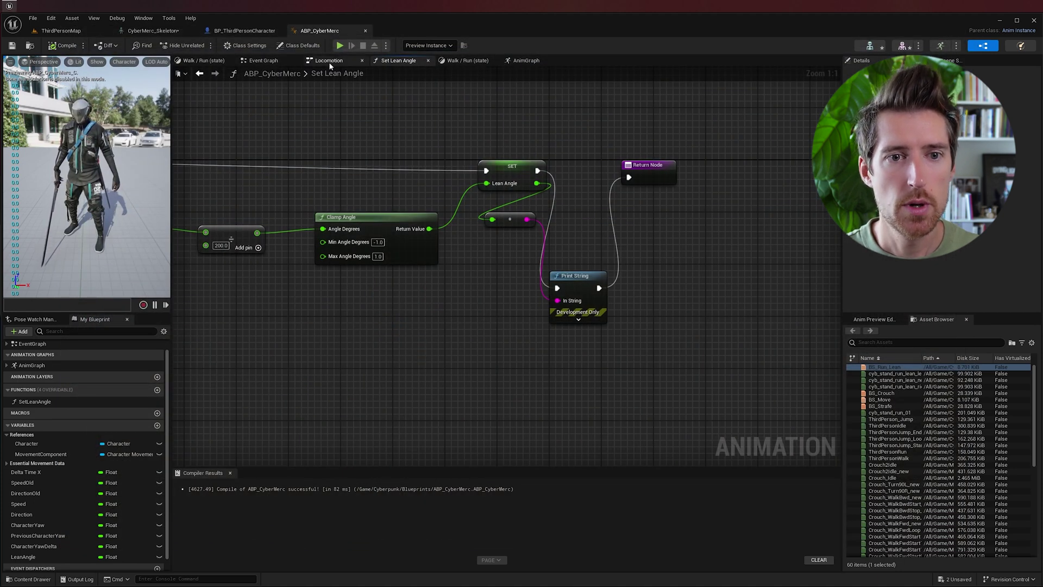
In the Walk / Run state, add BS_Run_Lean with its LeanAngle driven by the Lean Angle variable.
{"action": "left_click", "coordinate": [329, 61]}
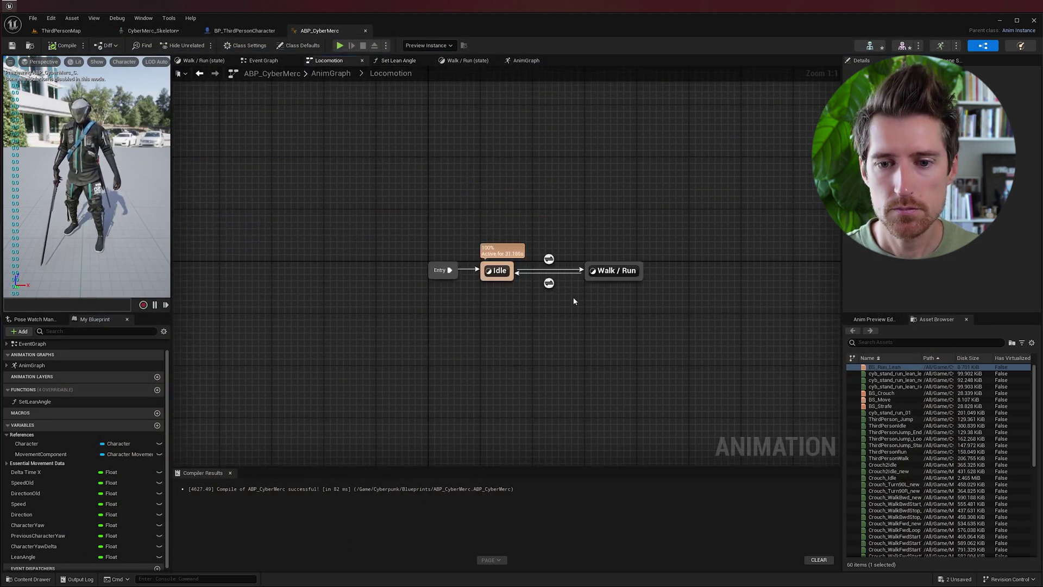
{"action": "double_click", "coordinate": [608, 271]}
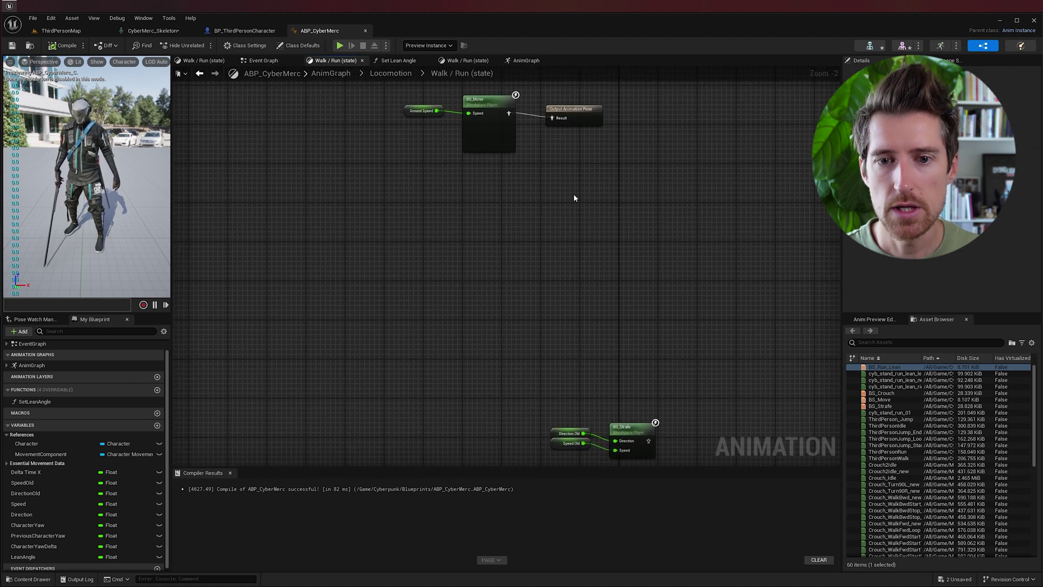
{"action": "scroll", "coordinate": [574, 198], "scroll_direction": "up", "scroll_amount": 2}
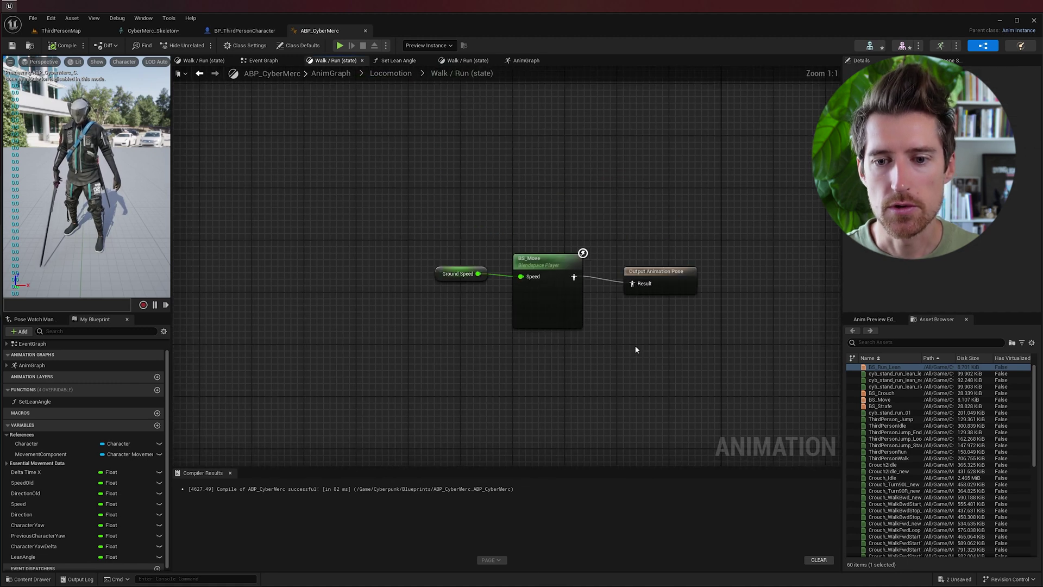
{"action": "right_click_drag", "start_coordinate": [638, 340], "coordinate": [588, 259]}
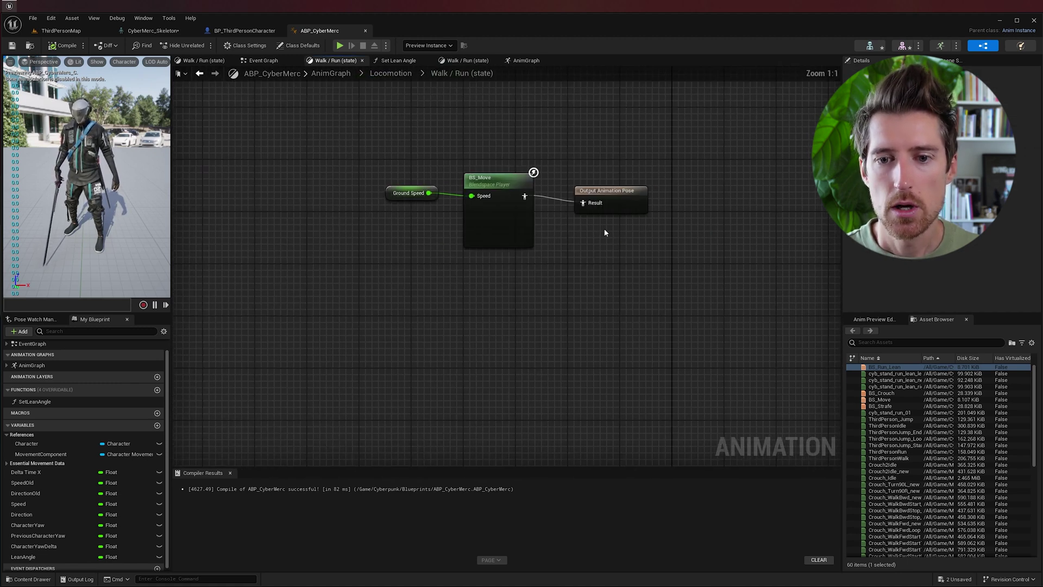
{"action": "left_click_drag", "start_coordinate": [620, 198], "coordinate": [627, 191]}
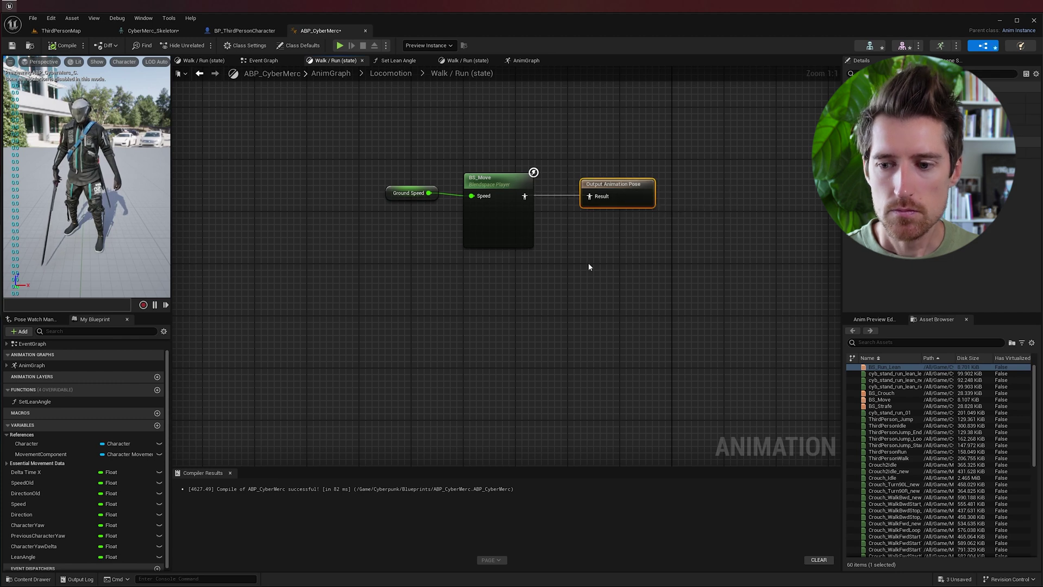
{"action": "left_click_drag", "start_coordinate": [883, 365], "coordinate": [489, 318]}
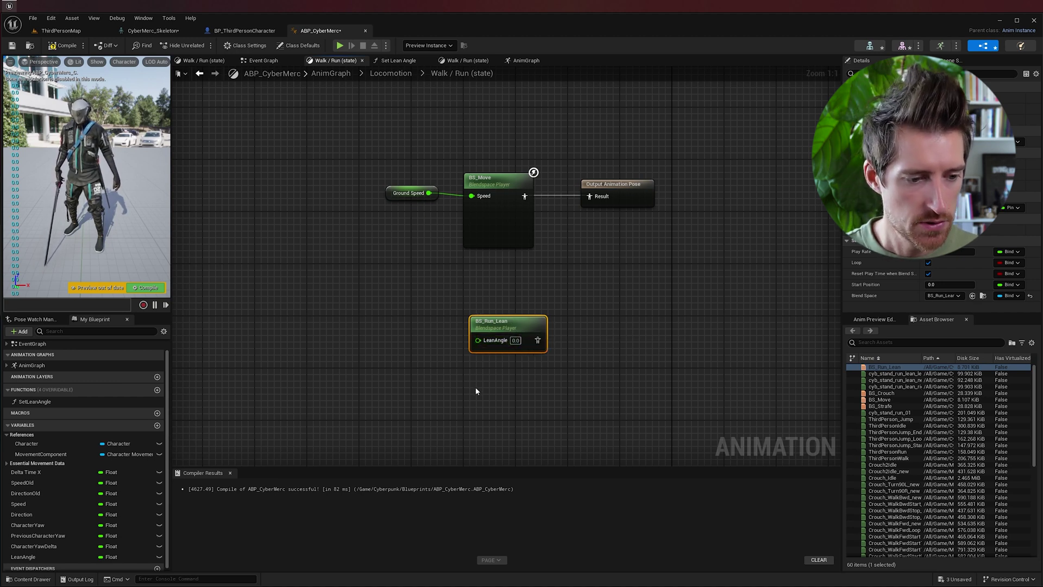
{"action": "left_click_drag", "start_coordinate": [23, 557], "coordinate": [478, 342]}
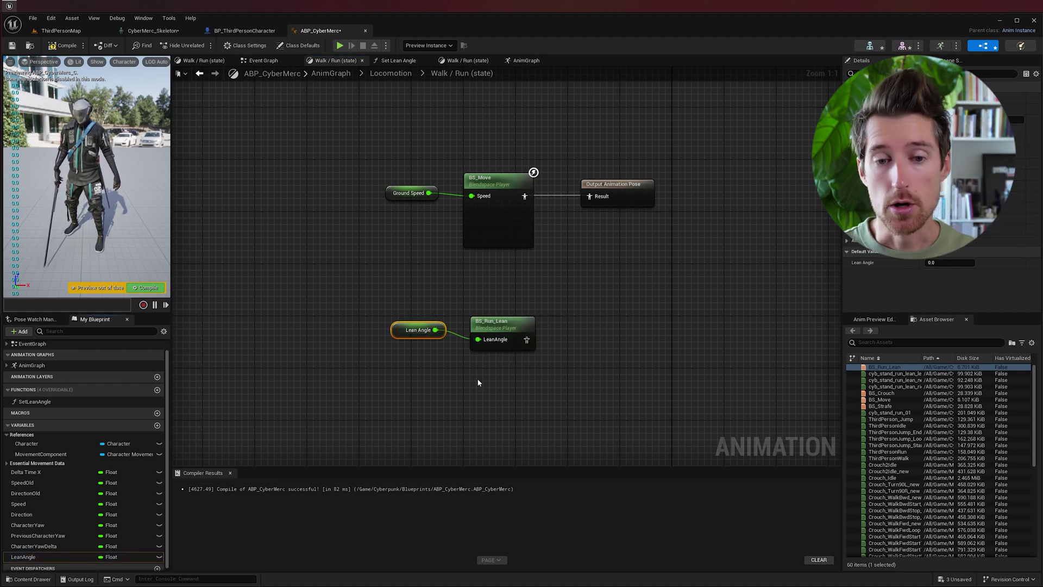
Insert Apply Additive (base BS_Move, additive BS_Run_Lean) into Output Animation Pose and compile.
{"action": "left_click_drag", "start_coordinate": [617, 198], "coordinate": [662, 250]}
{"action": "right_click", "coordinate": [639, 250]}
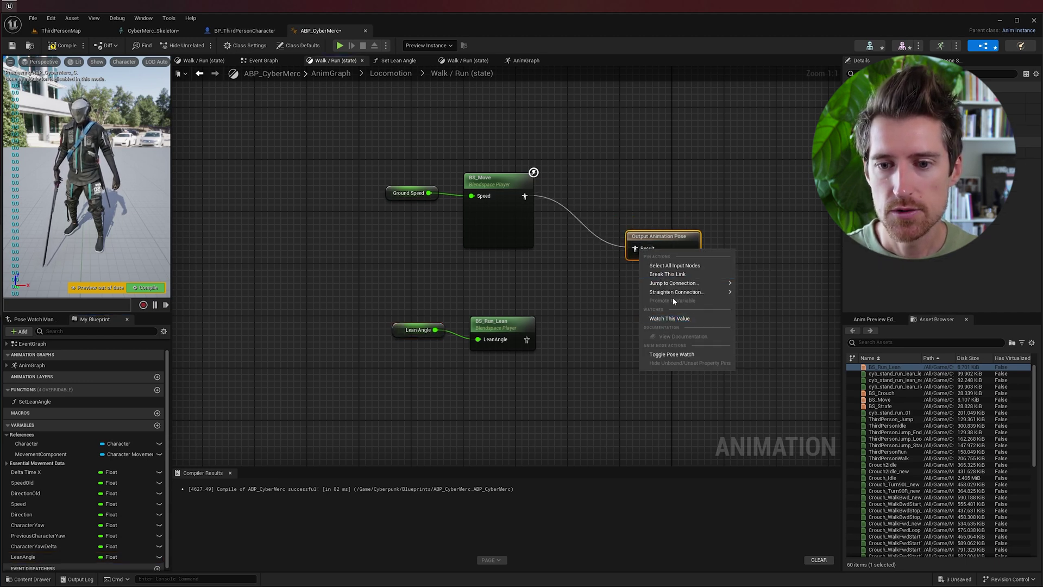
{"action": "left_click", "coordinate": [671, 273]}
{"action": "left_click_drag", "start_coordinate": [523, 196], "coordinate": [576, 268]}
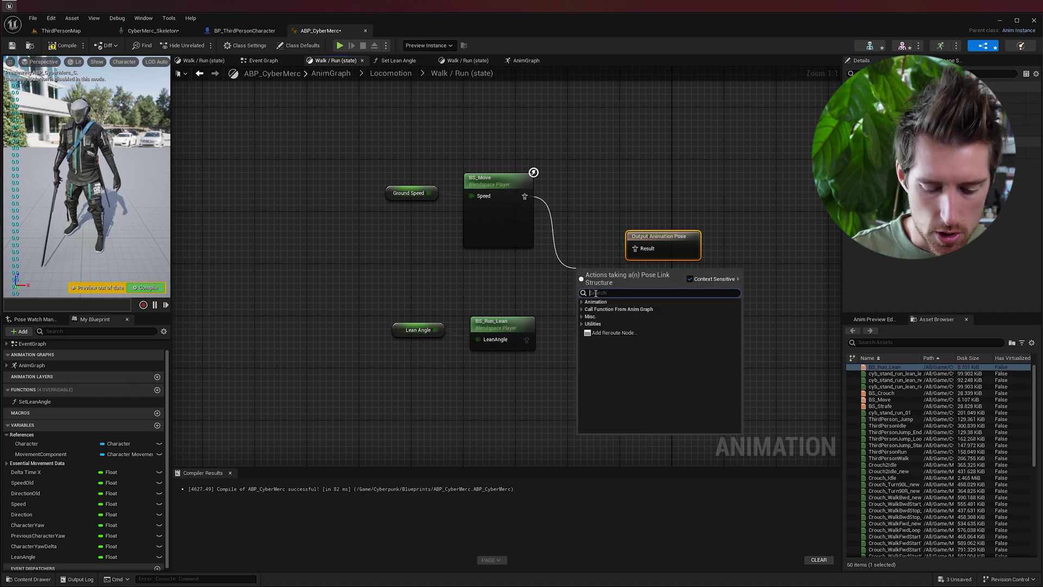
{"action": "type", "text": "apply"}
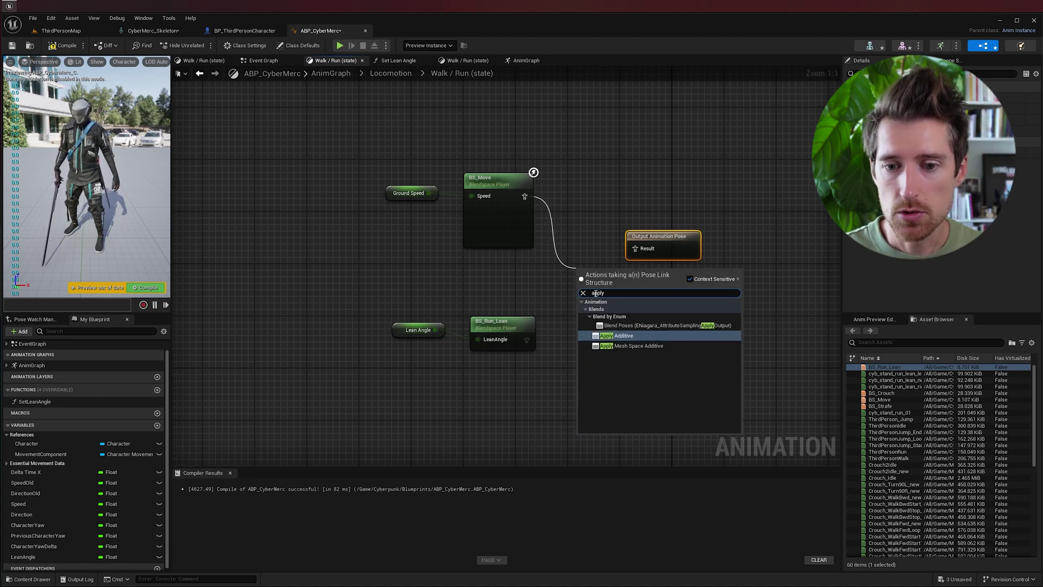
{"action": "left_click", "coordinate": [624, 336]}
{"action": "left_click_drag", "start_coordinate": [676, 239], "coordinate": [709, 226]}
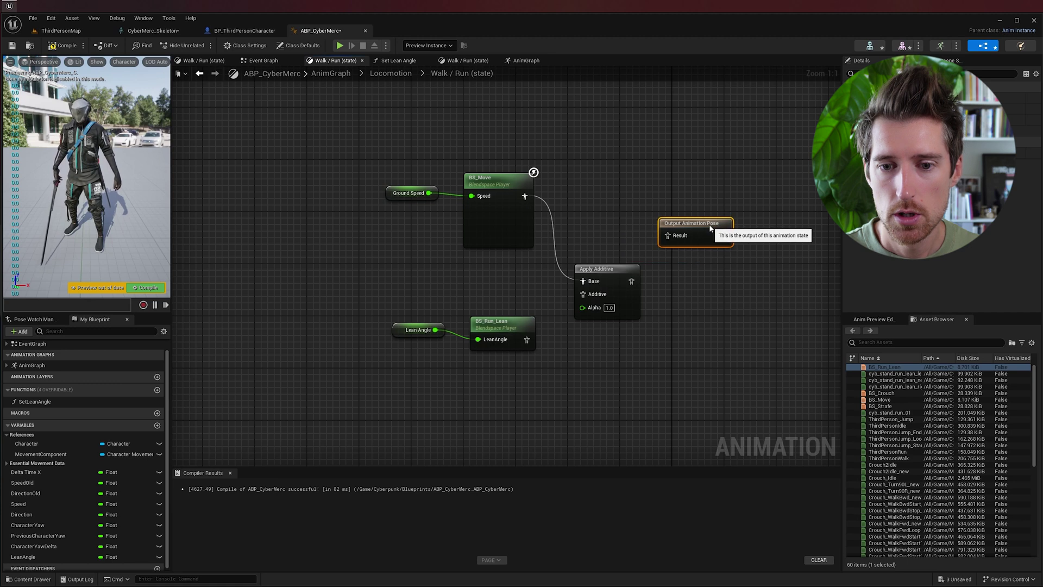
{"action": "left_click_drag", "start_coordinate": [609, 270], "coordinate": [615, 257]}
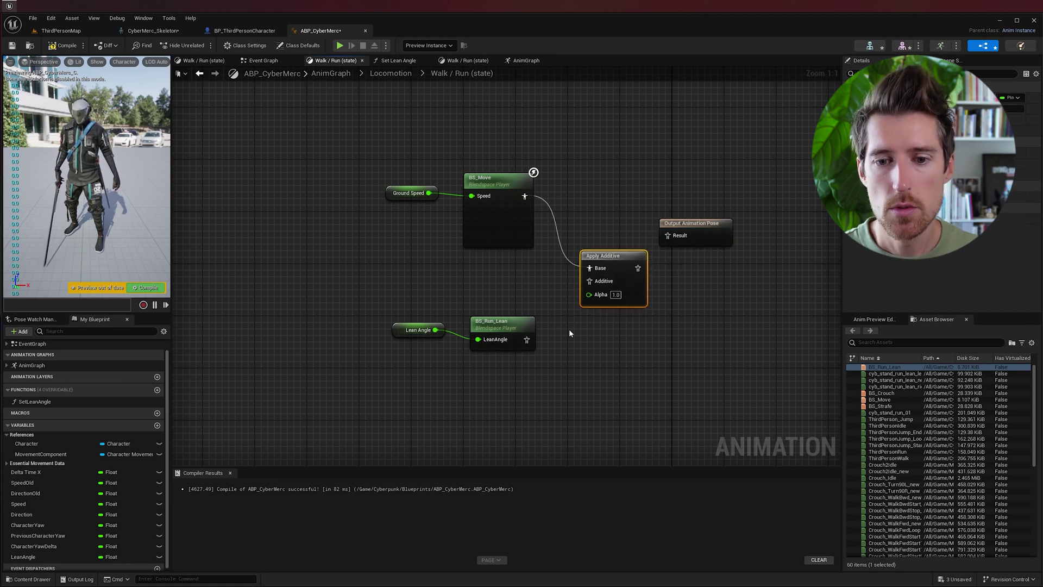
{"action": "left_click_drag", "start_coordinate": [528, 339], "coordinate": [615, 248]}
{"action": "left_click_drag", "start_coordinate": [689, 223], "coordinate": [721, 248]}
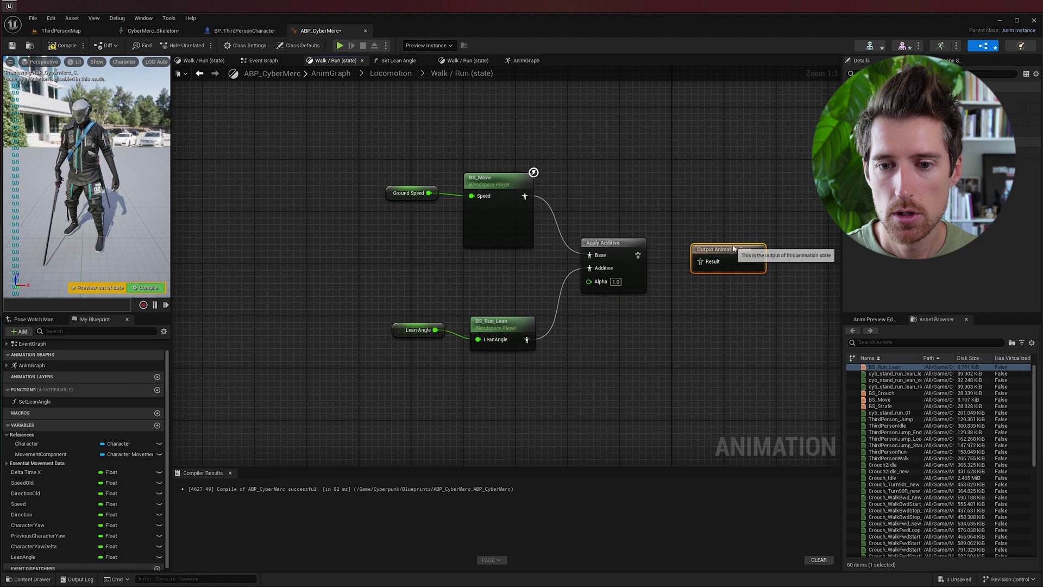
{"action": "left_click_drag", "start_coordinate": [636, 256], "coordinate": [699, 262]}
{"action": "left_click", "coordinate": [634, 158]}
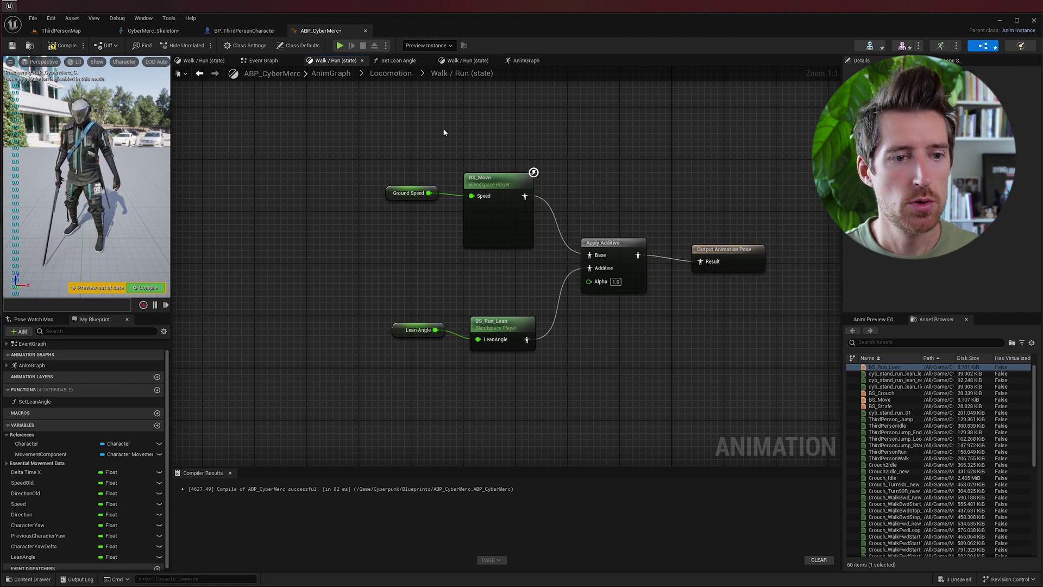
{"action": "left_click", "coordinate": [154, 288]}
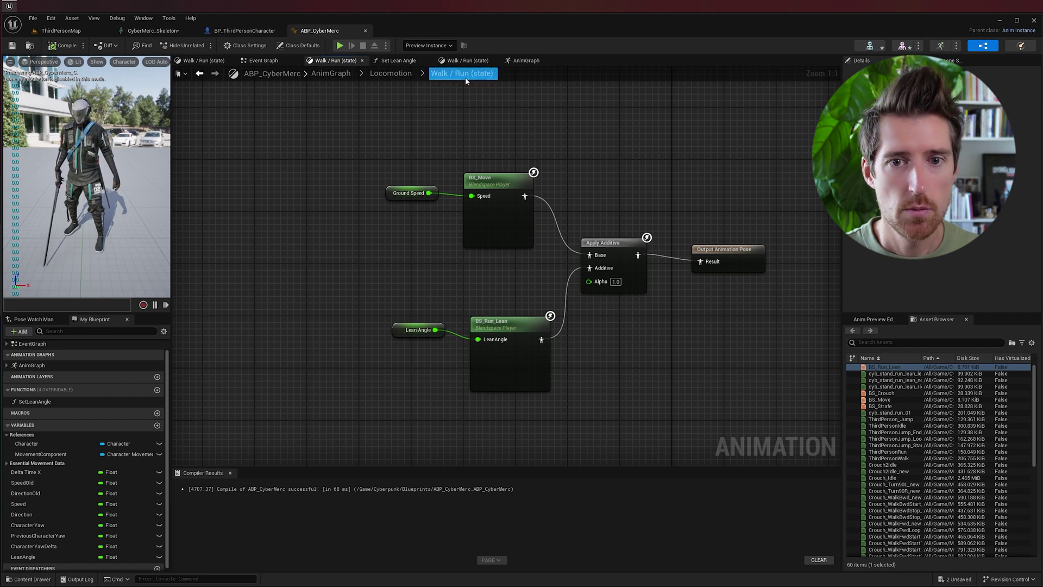
Delete the Print String debug node, wire SET to the Return Node, and play-test the lean.
{"action": "left_click", "coordinate": [398, 60]}
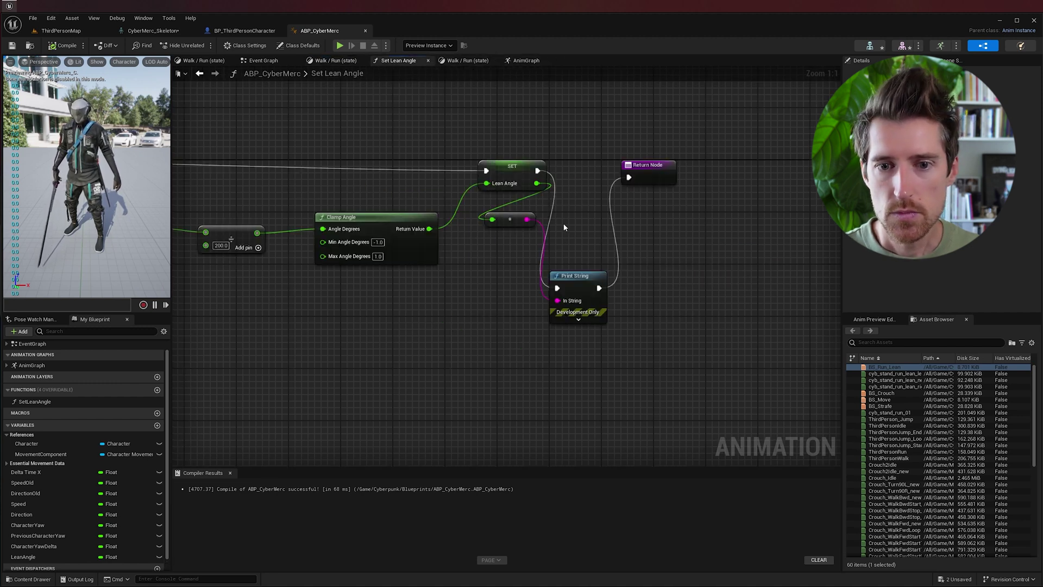
{"action": "left_click", "coordinate": [574, 275]}
{"action": "key", "text": "Delete"}
{"action": "left_click", "coordinate": [511, 216]}
{"action": "key", "text": "Delete"}
{"action": "left_click_drag", "start_coordinate": [537, 171], "coordinate": [625, 163]}
{"action": "left_click", "coordinate": [575, 128]}
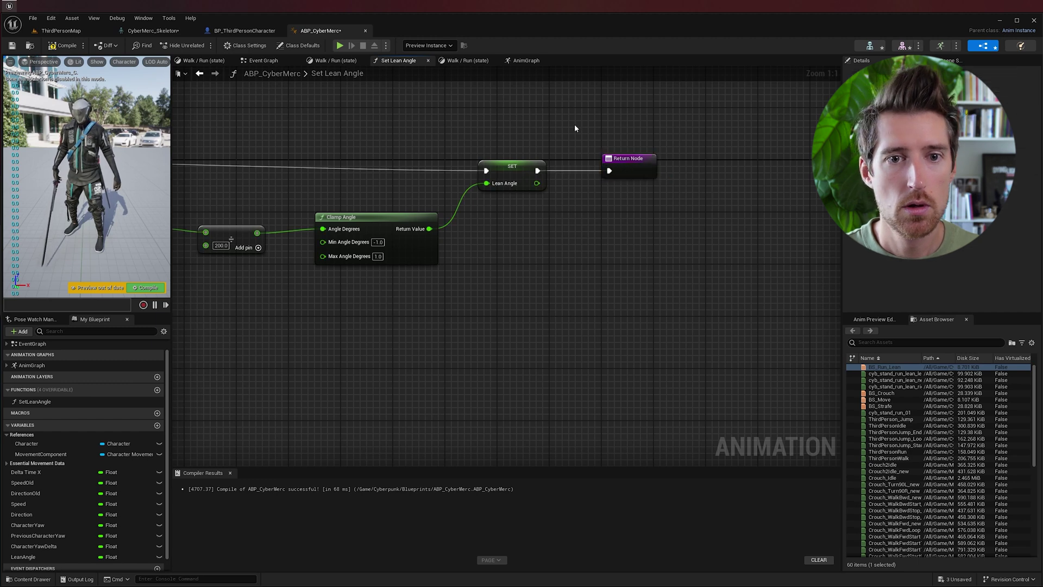
{"action": "left_click", "coordinate": [340, 45]}
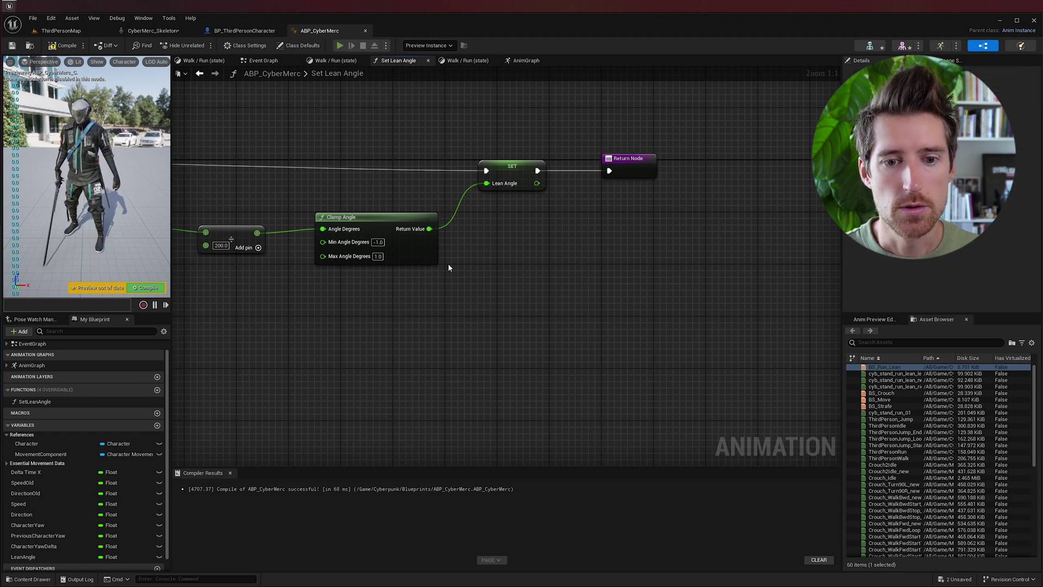
{"action": "key", "text": "w"}
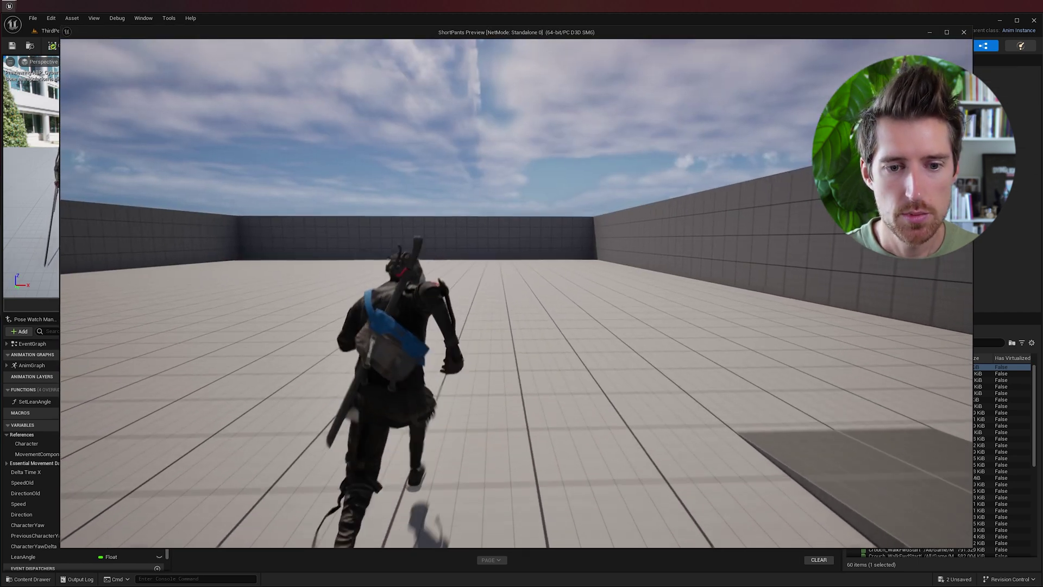
{"action": "key", "text": "w"}
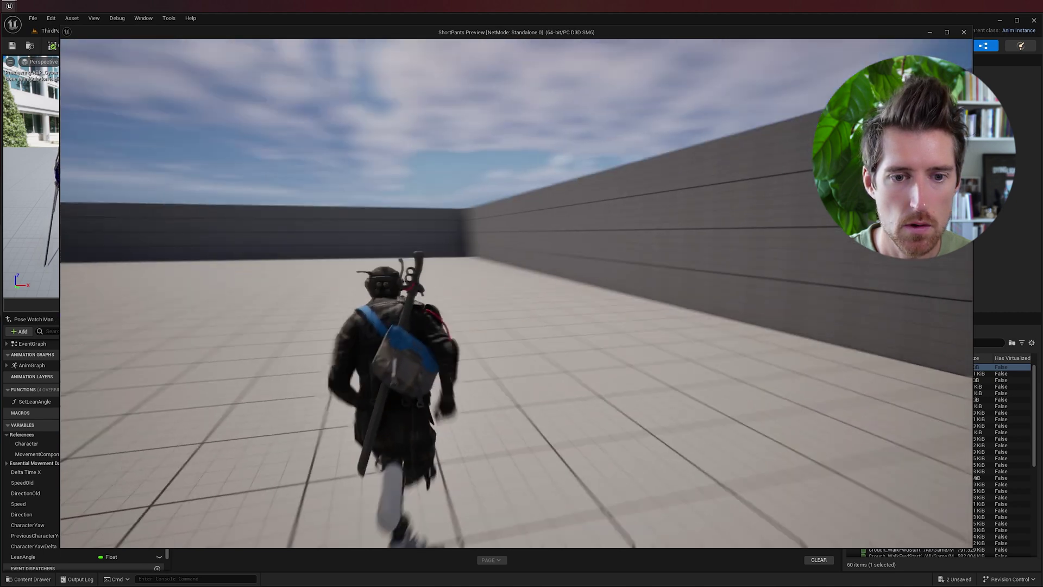
{"action": "key", "text": "w"}
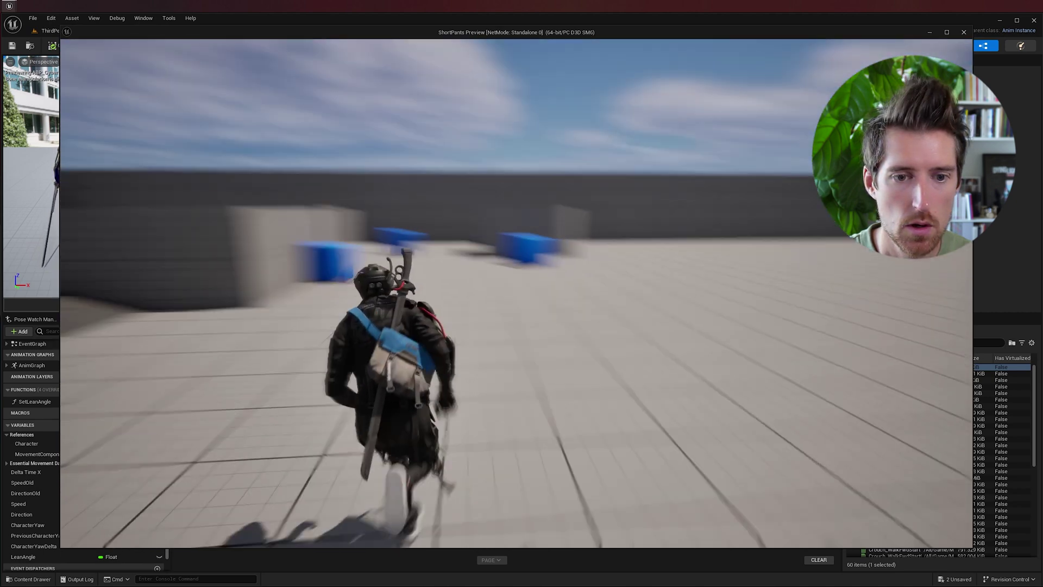
{"action": "key", "text": "w"}
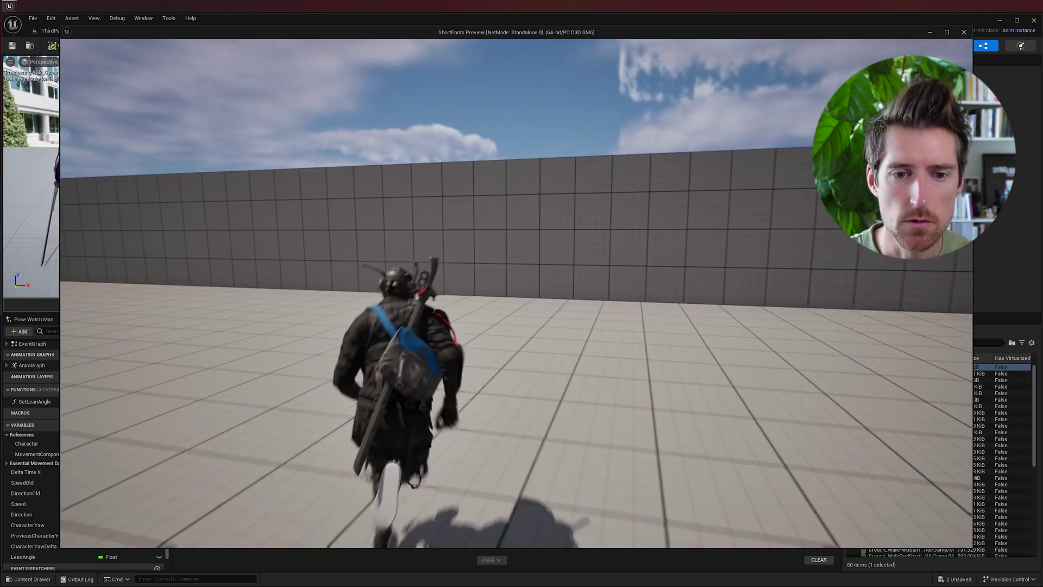
{"action": "key", "text": "w"}
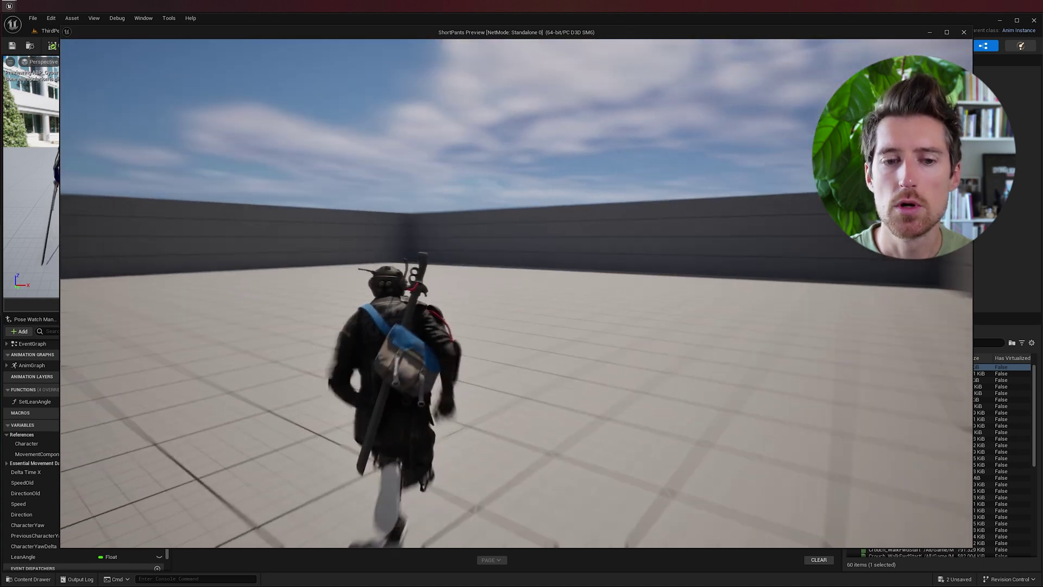
{"action": "key", "text": "w"}
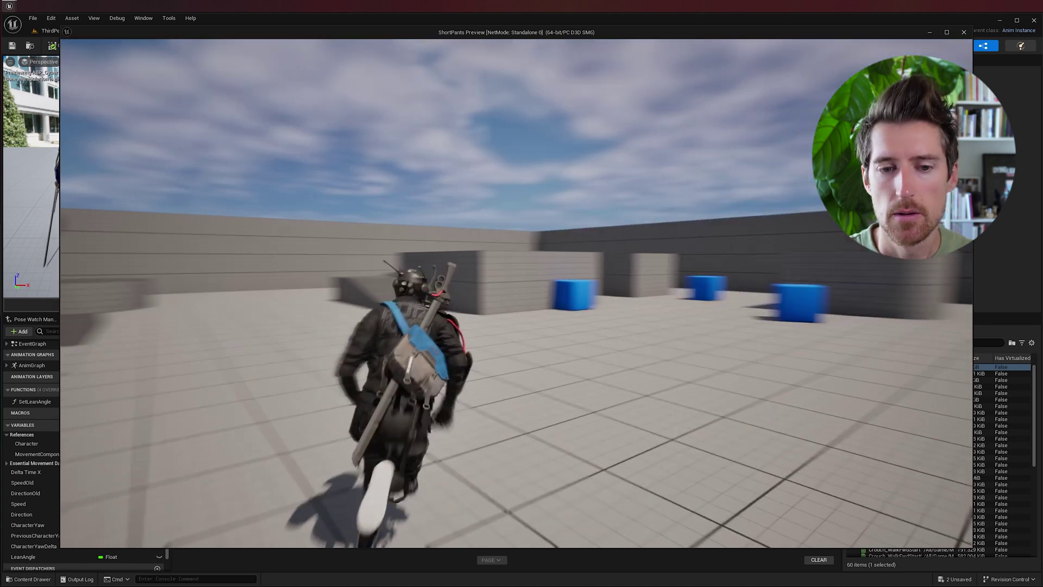
{"action": "key", "text": "w"}
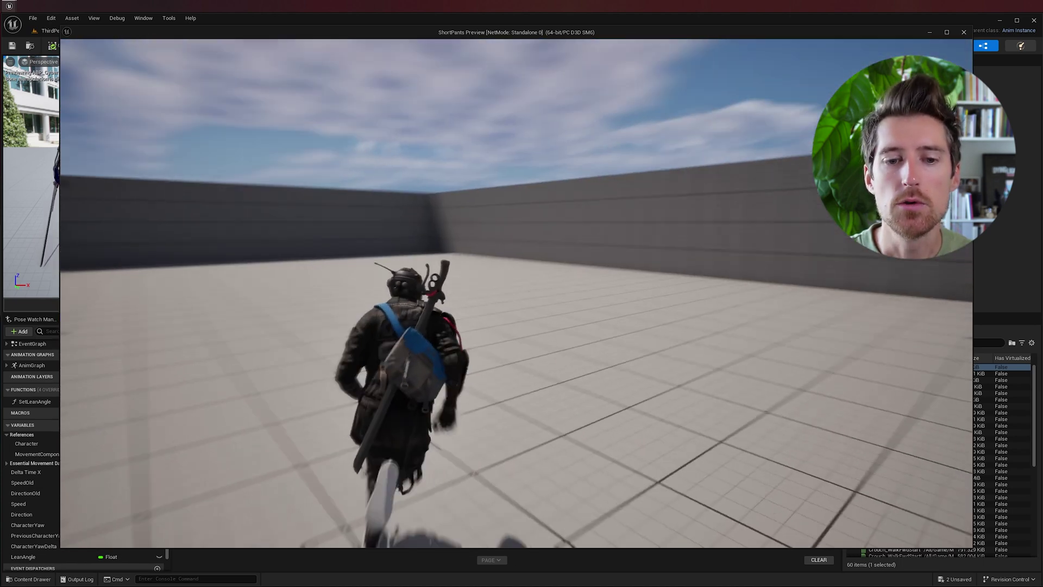
{"action": "key", "text": "w"}
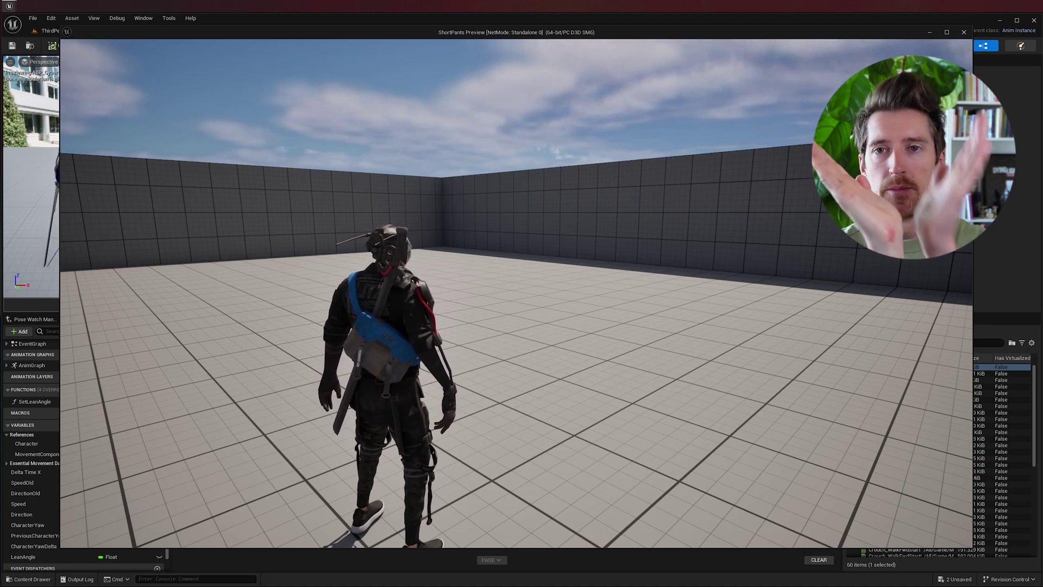
{"action": "key", "text": "w"}
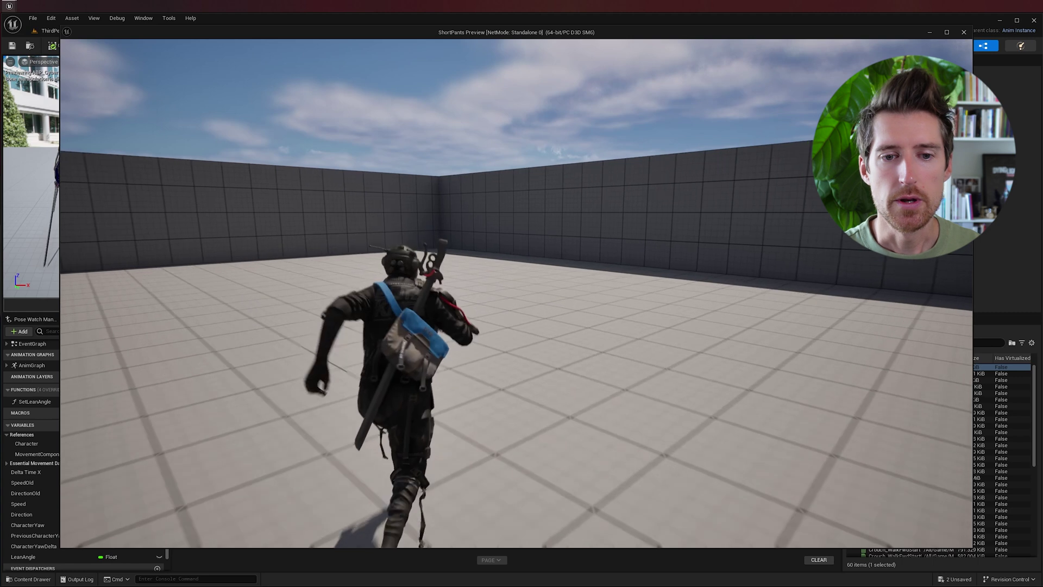